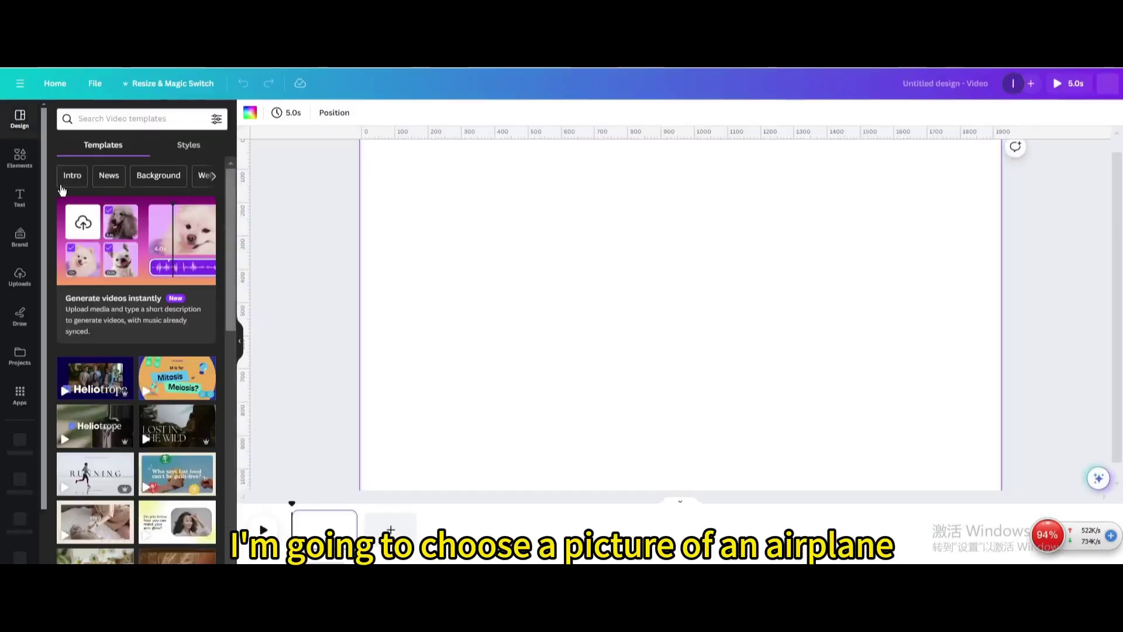
- Search the Elements library for 'airplane' and filter to photo results
left_click(20, 157)
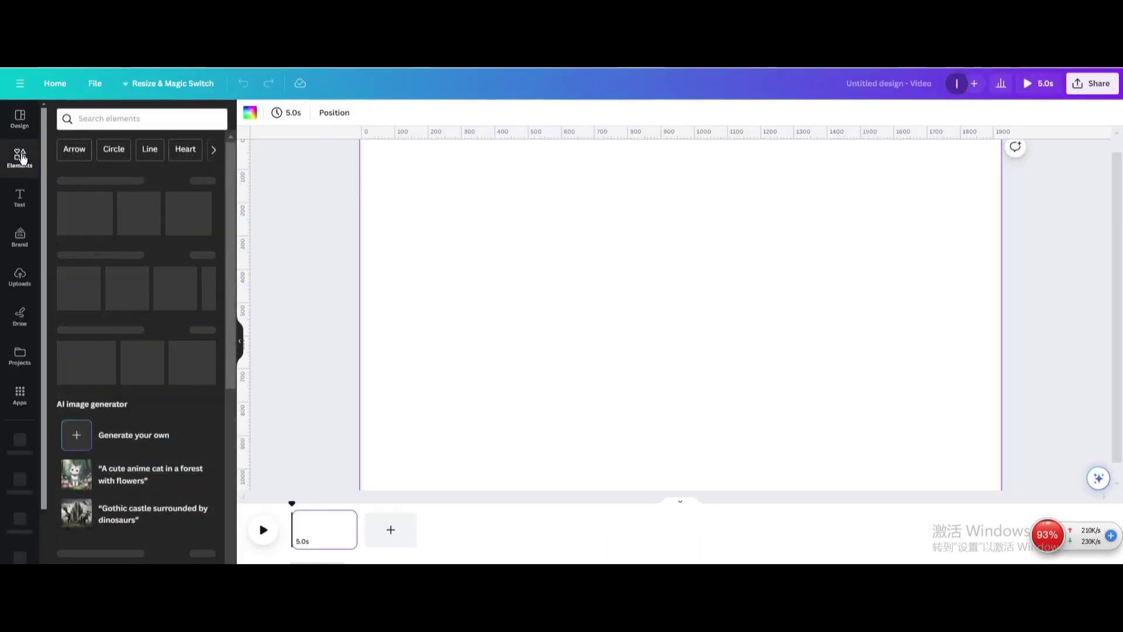
left_click(104, 121)
left_click(111, 169)
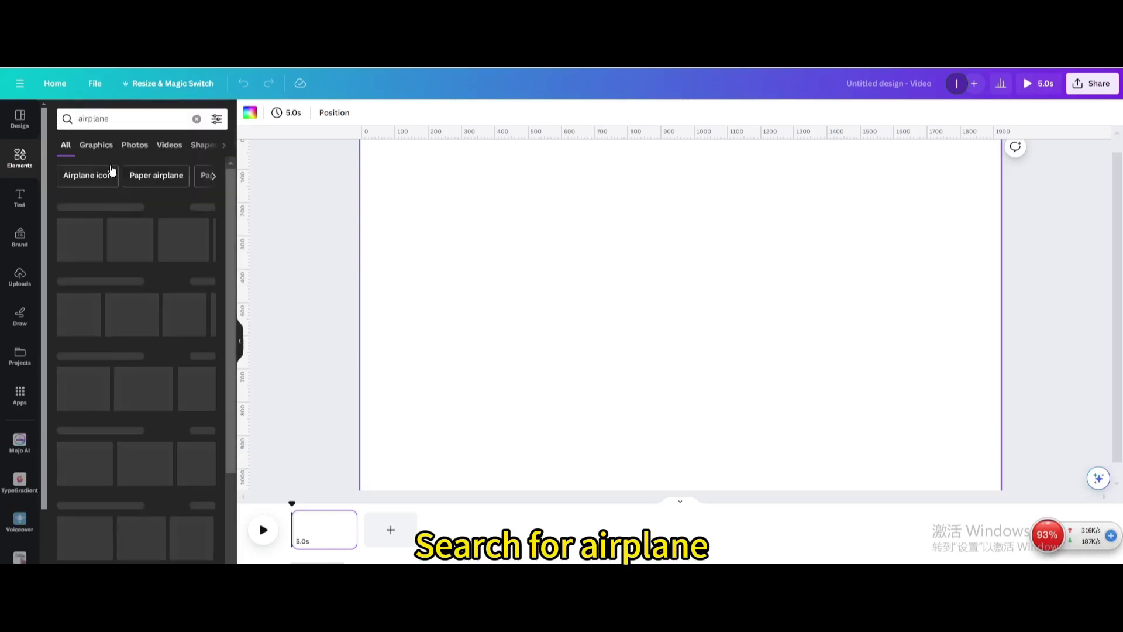
left_click(135, 146)
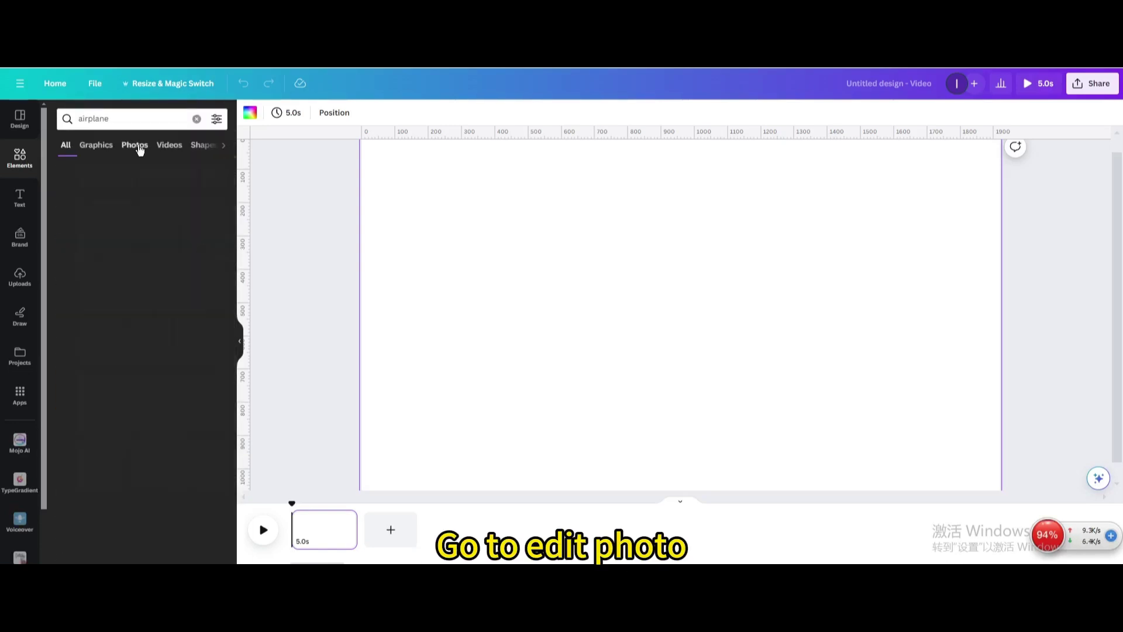
scroll(167, 275, "down", 3)
scroll(166, 274, "down", 2)
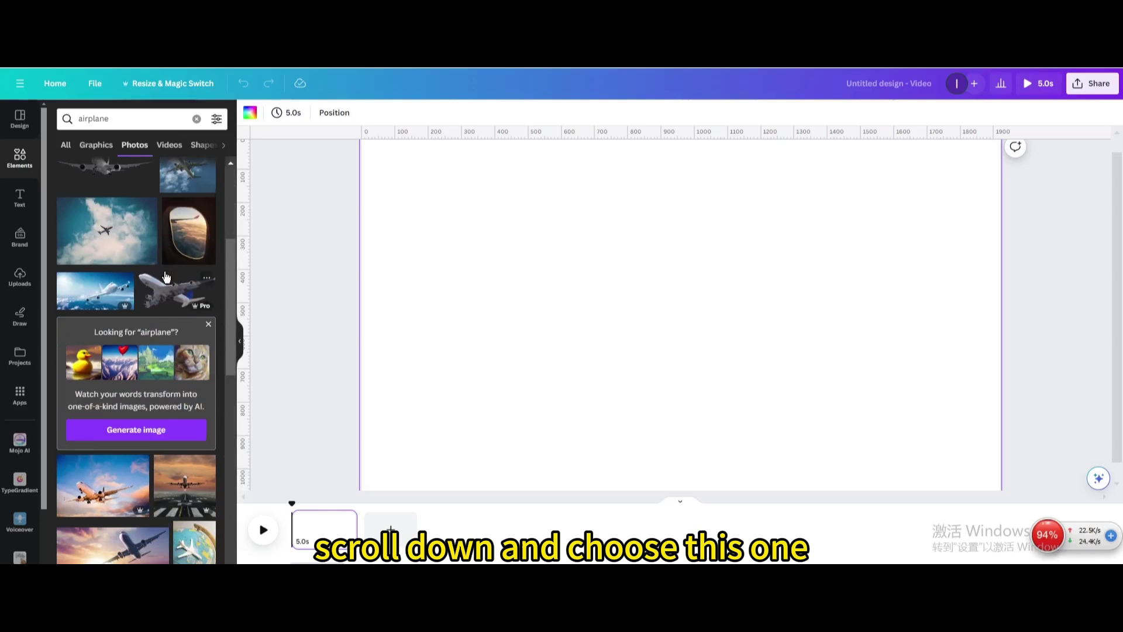
- Add the sunset runway airplane photo and set it as the page background
left_click(168, 413)
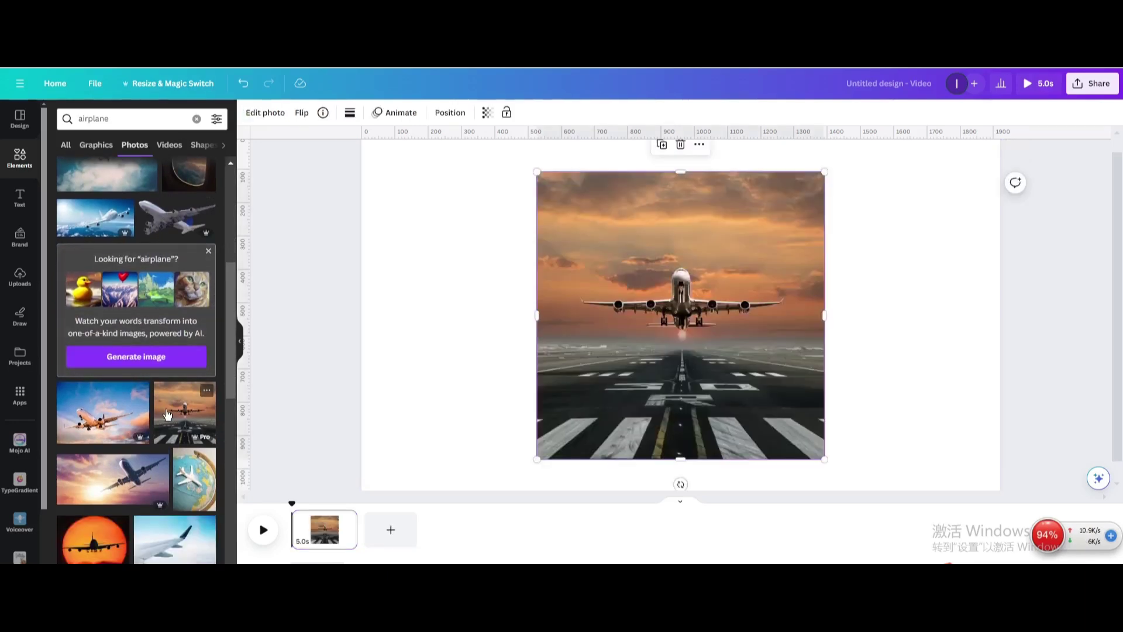
right_click(663, 316)
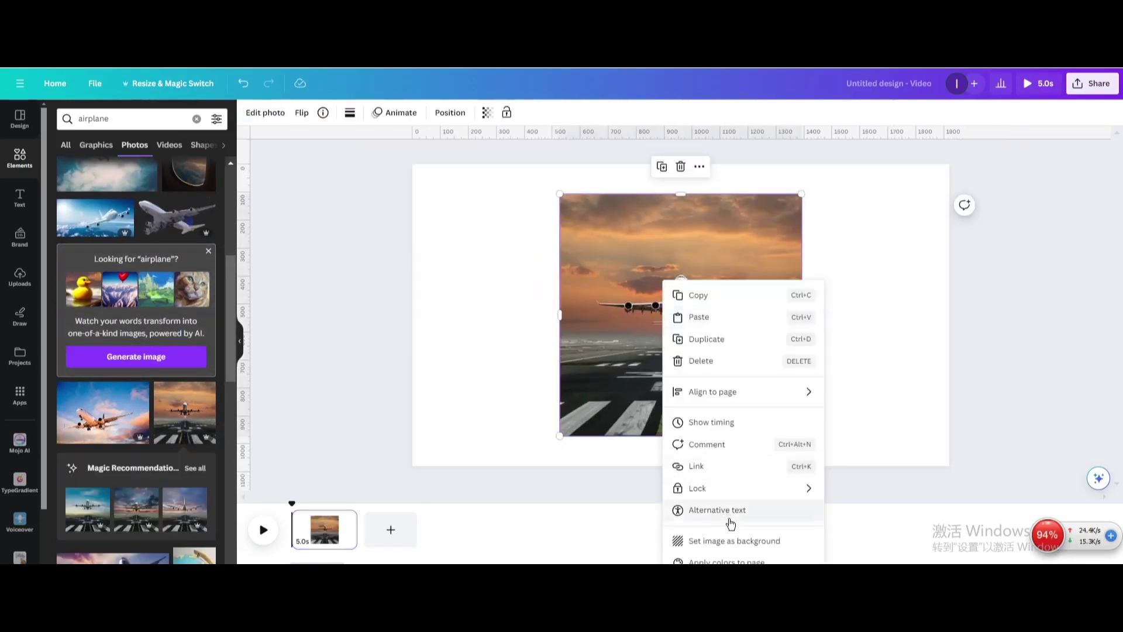
left_click(732, 538)
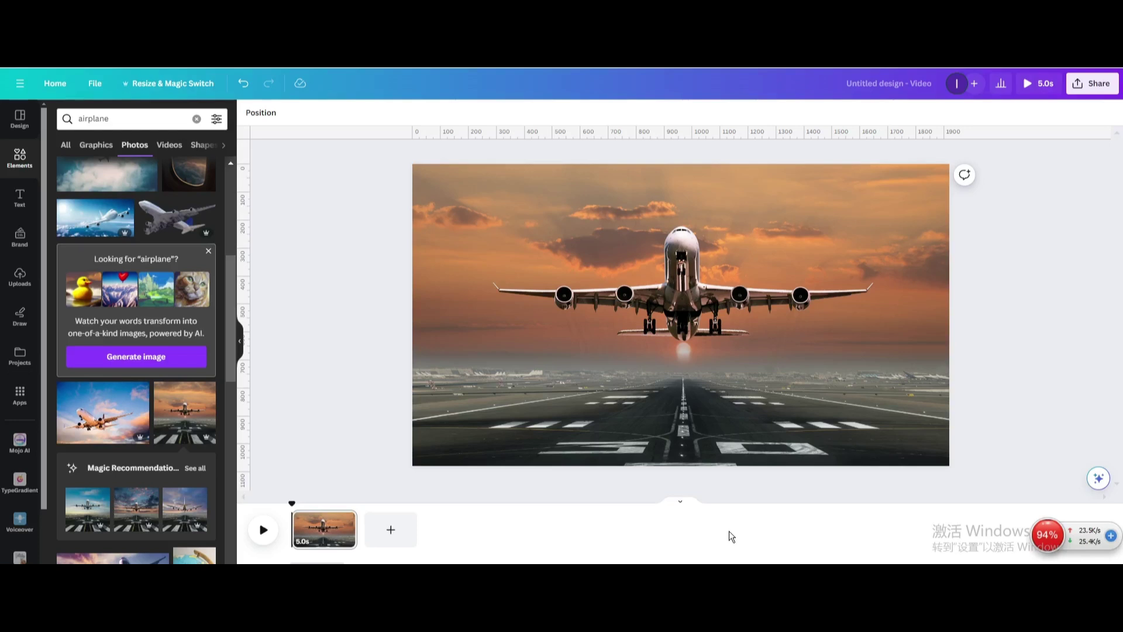
- Apply Magic Grab to the airplane background photo to lift out the airplane
left_click(557, 267)
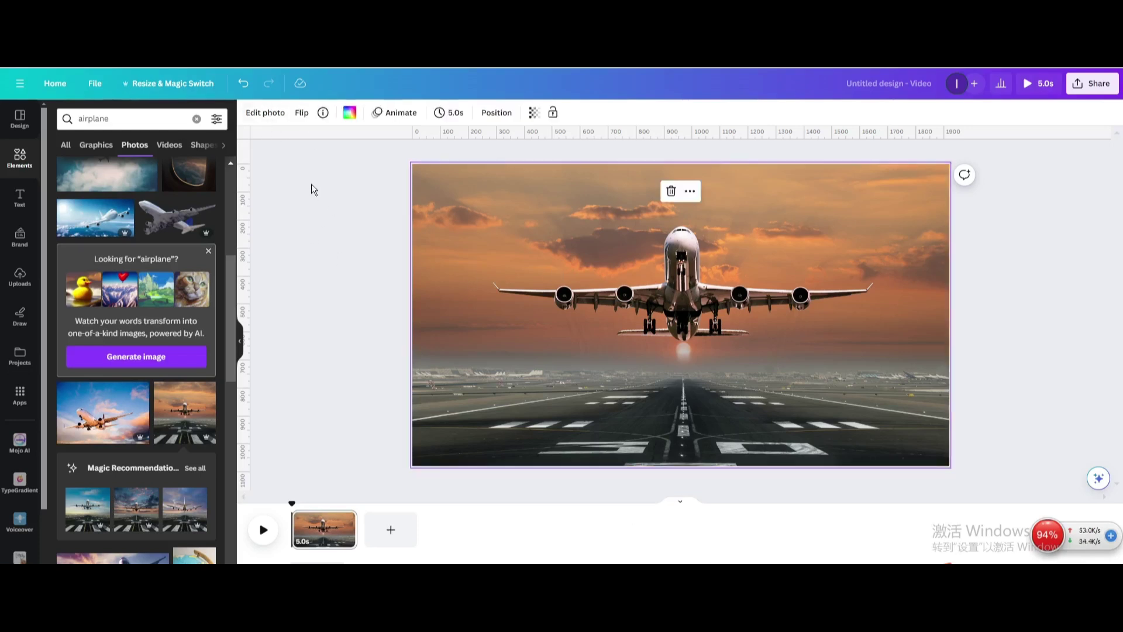
left_click(260, 121)
left_click(130, 273)
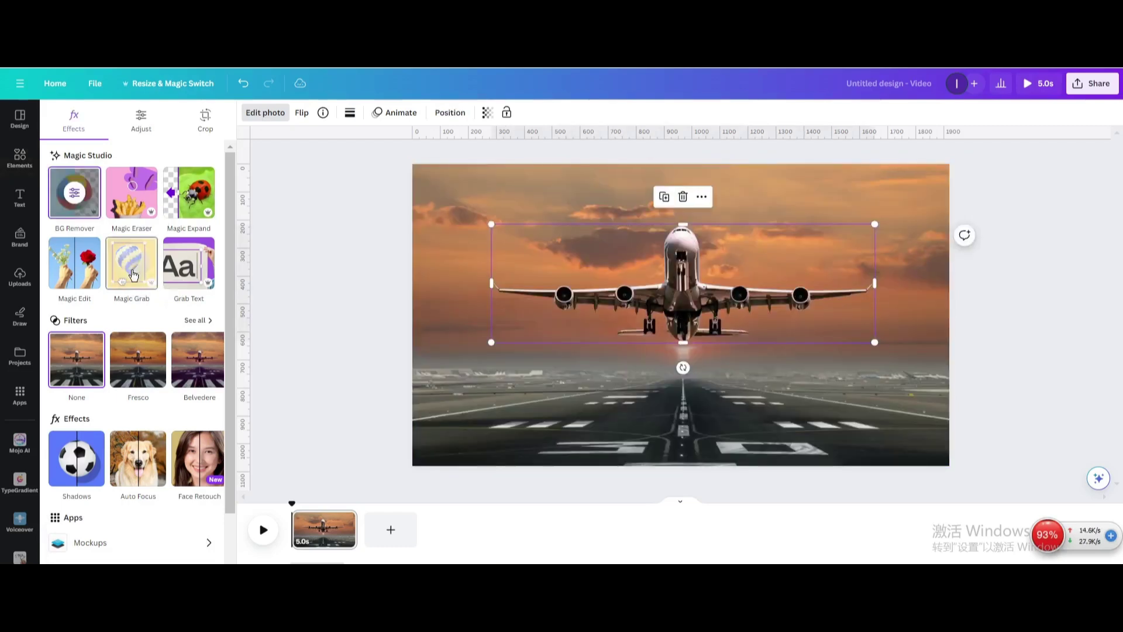
- Try Breathe, then give the airplane a counter-clockwise Rotate animation and preview it
left_click(395, 112)
left_click(192, 316)
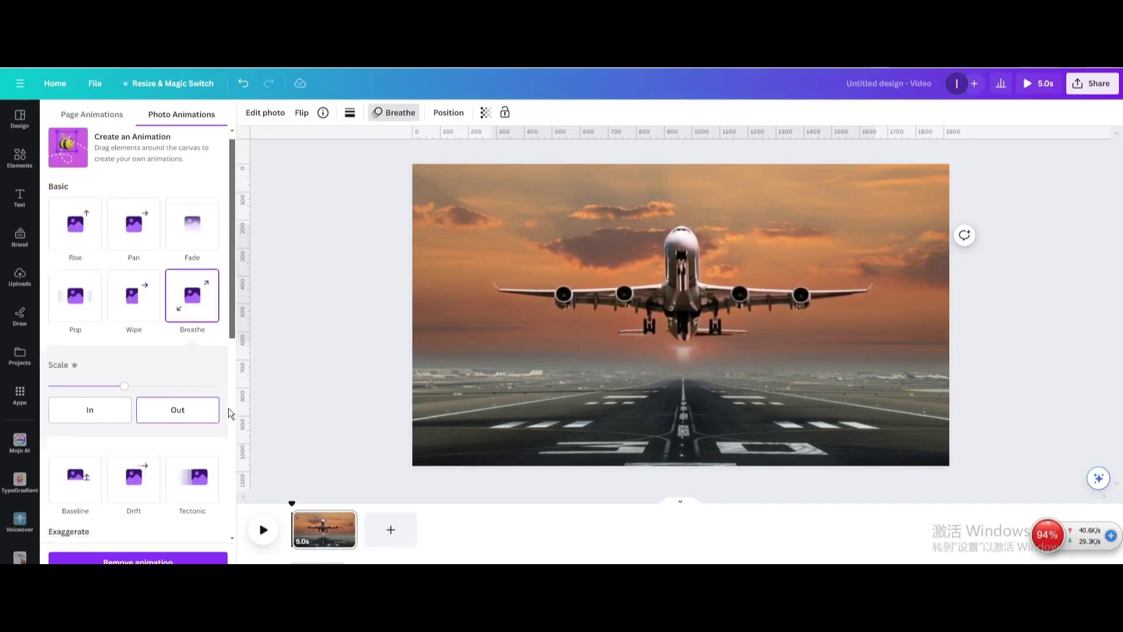
scroll(227, 408, "down", 5)
left_click(82, 439)
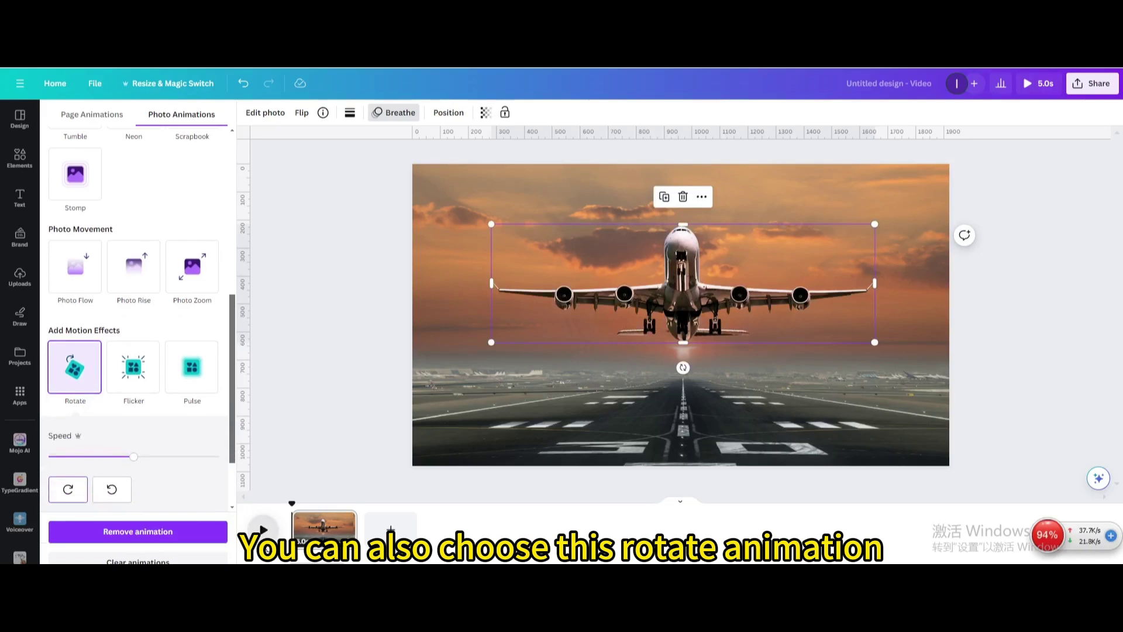
left_click(264, 531)
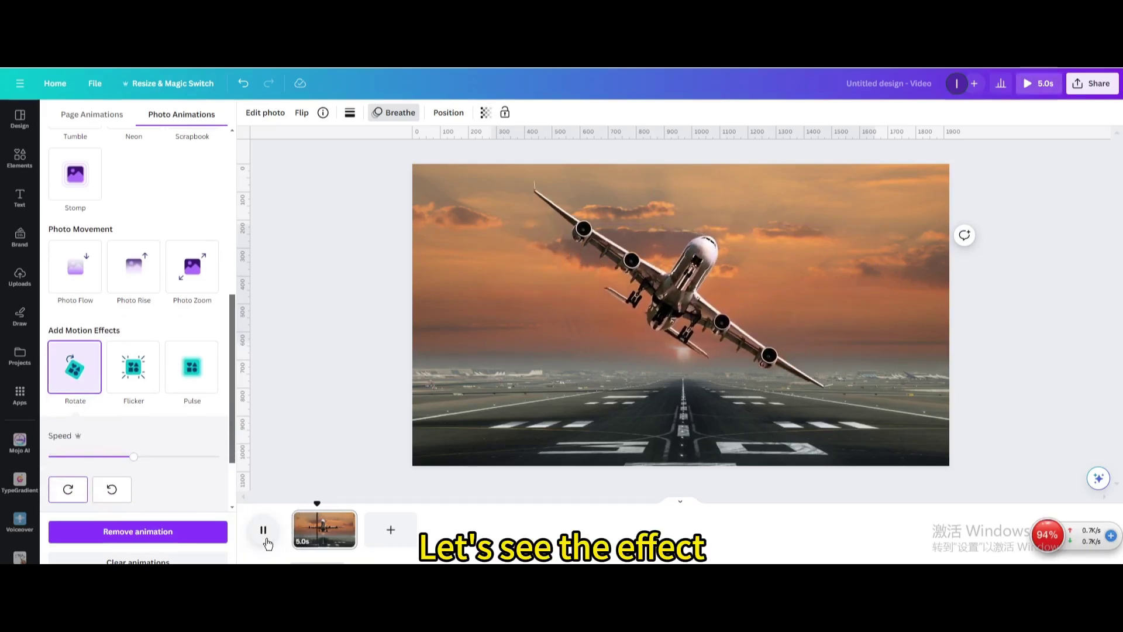
left_click(264, 531)
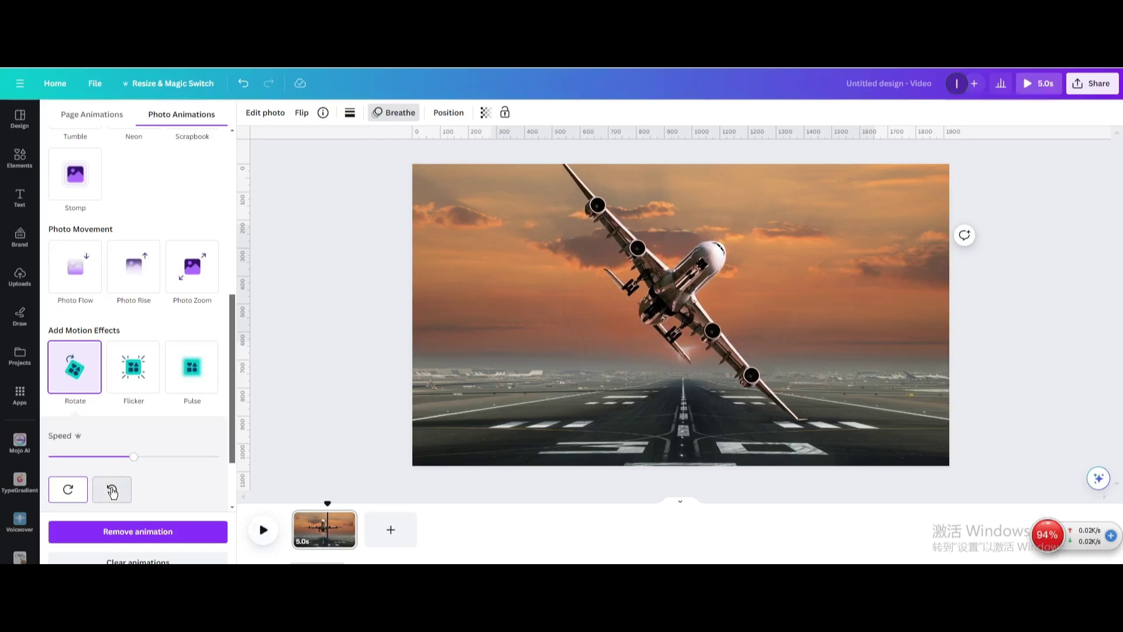
left_click(111, 491)
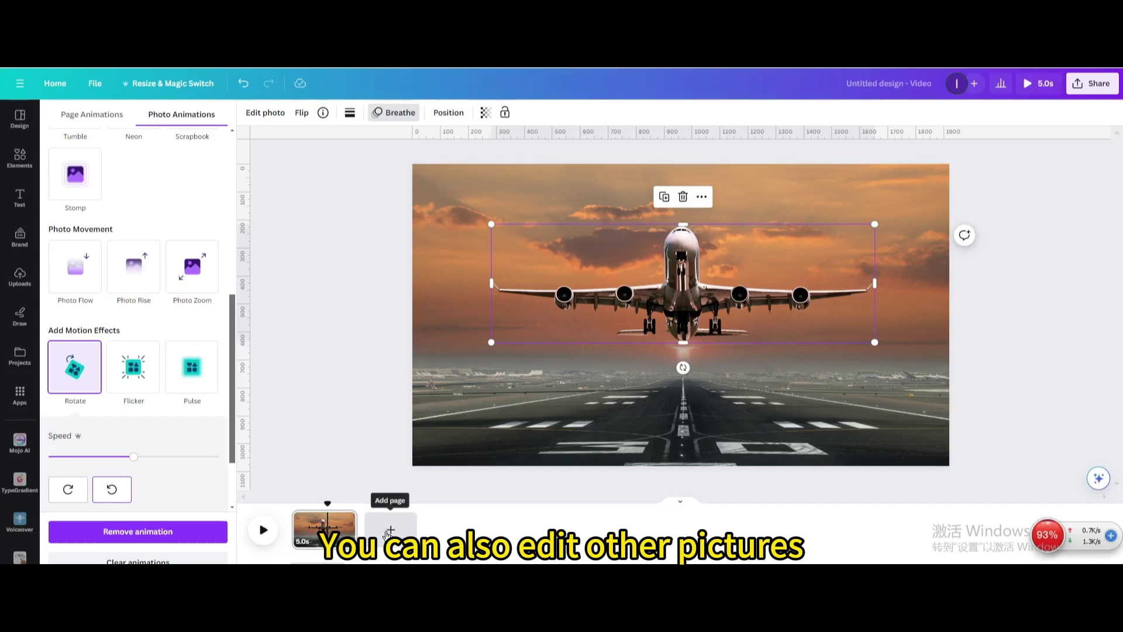
mouse_move(324, 529)
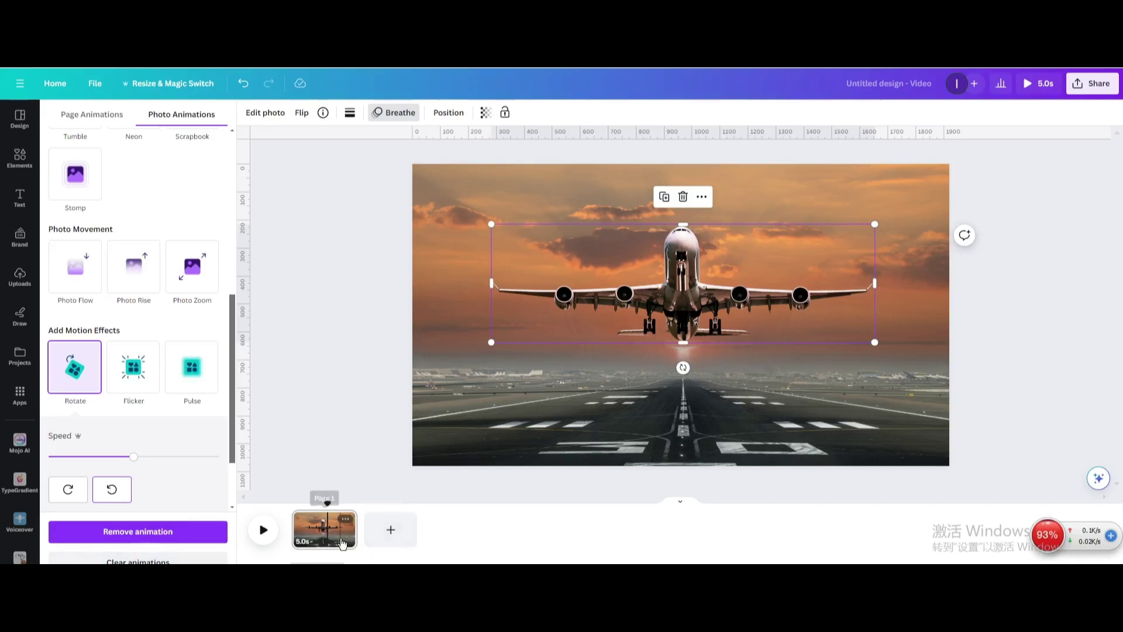
- Add a second page and place the blue Mercedes photo from a 'car' photo search
left_click(391, 530)
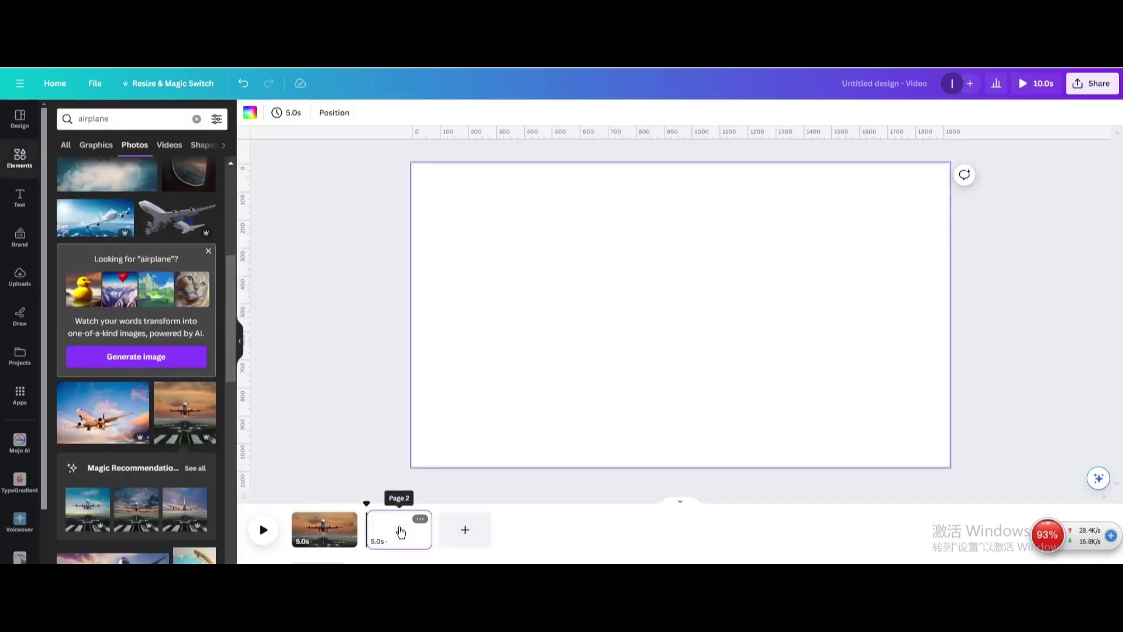
left_click(197, 118)
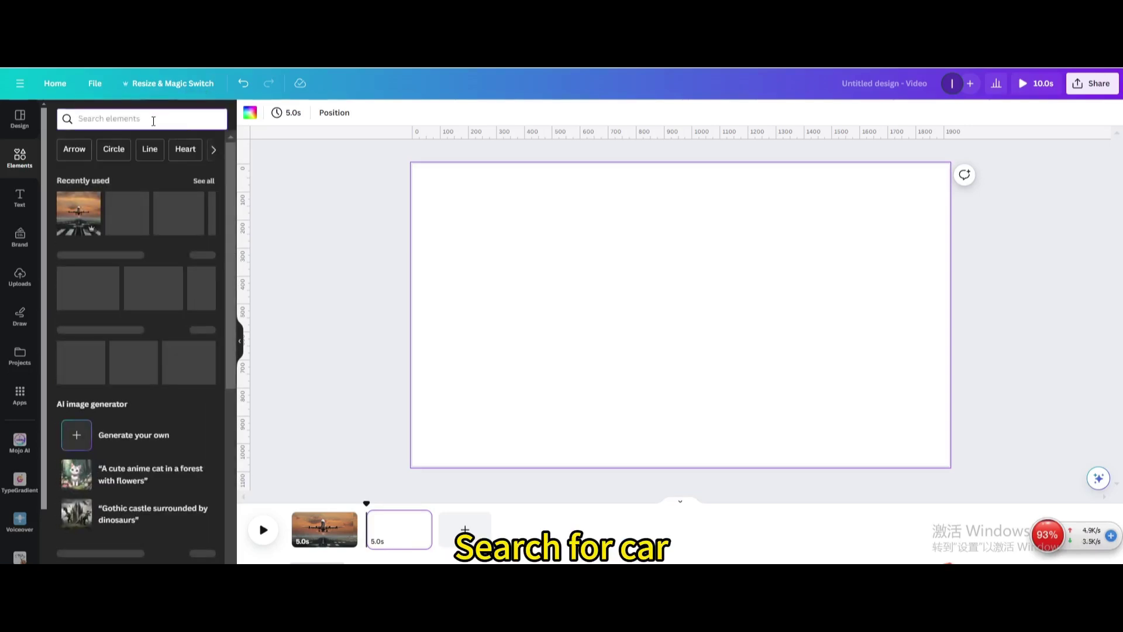
type("car")
key("Return")
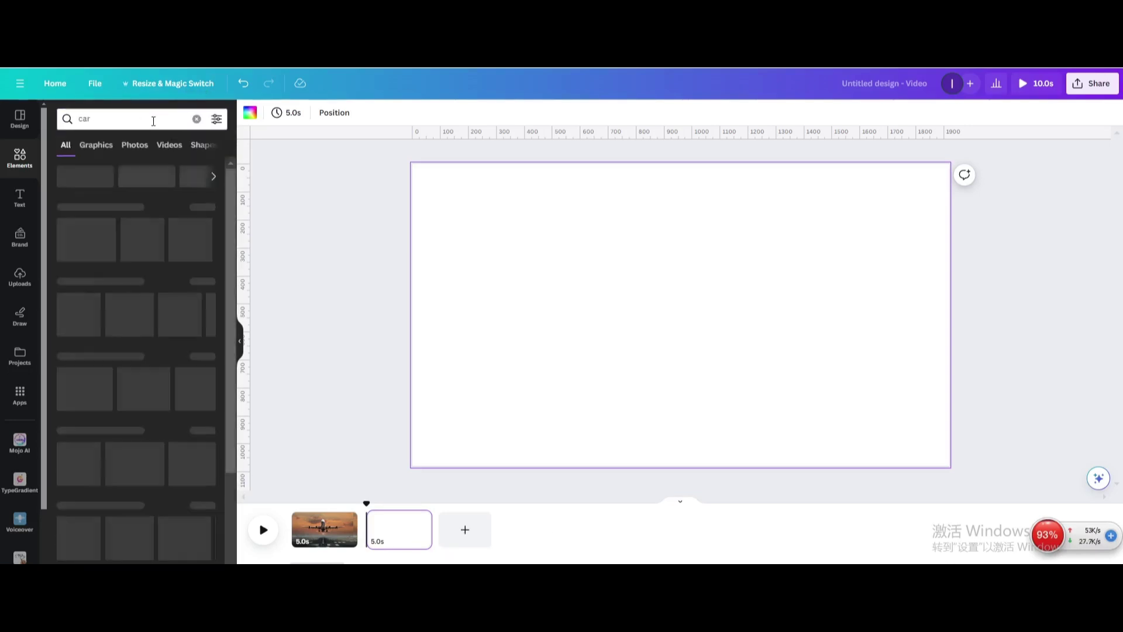
left_click(140, 149)
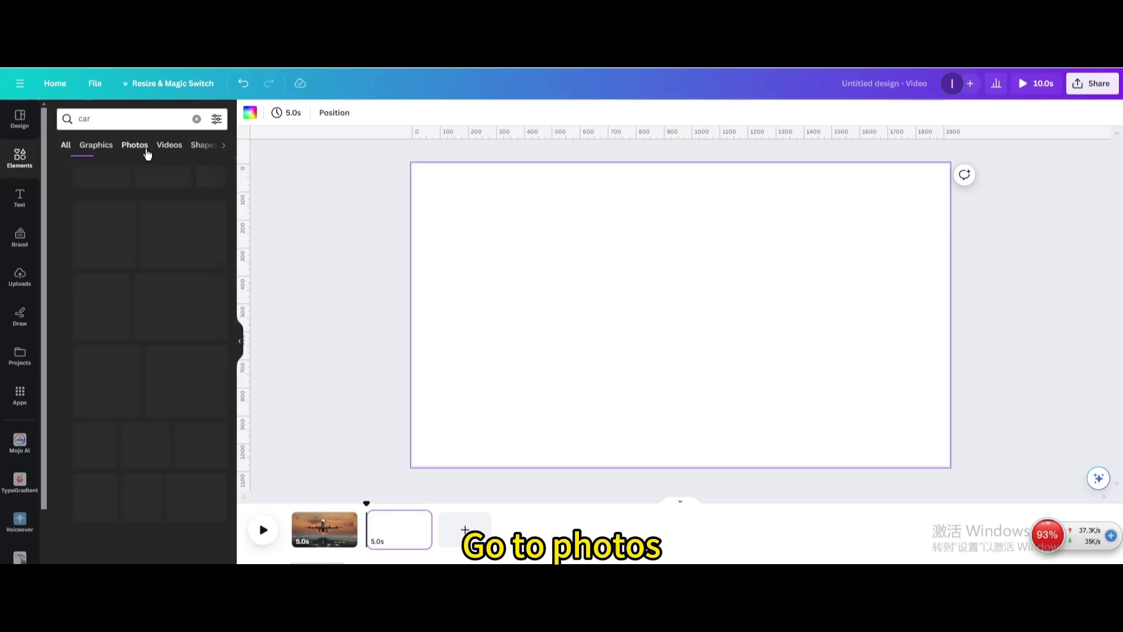
scroll(148, 258, "down", 2)
scroll(147, 258, "down", 2)
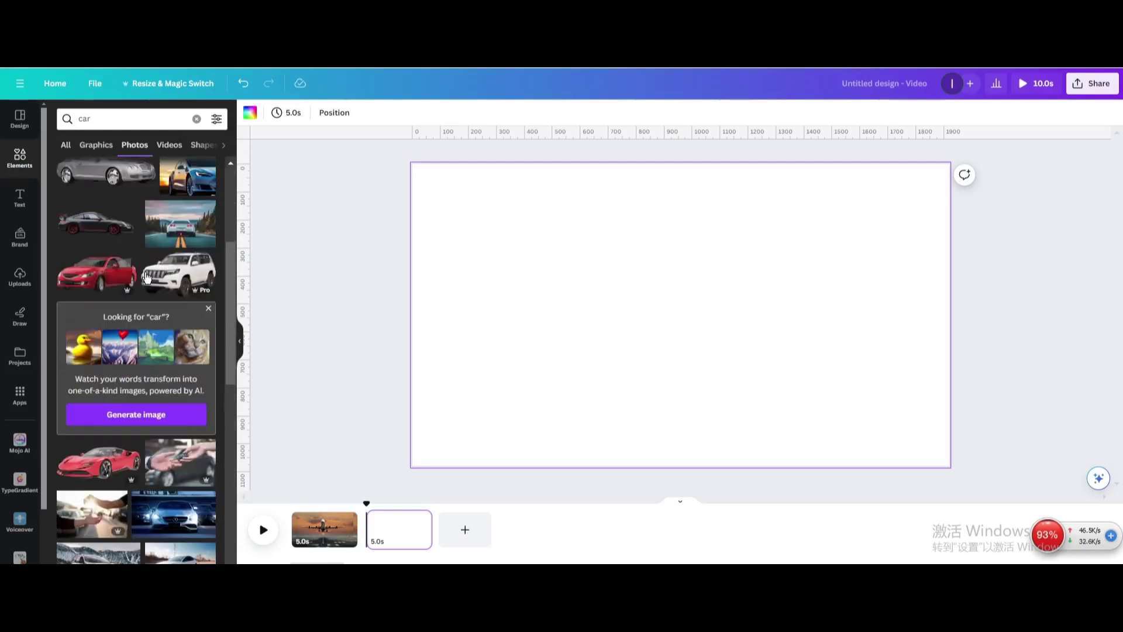
scroll(146, 263, "down", 2)
scroll(145, 277, "down", 1)
scroll(140, 293, "down", 1)
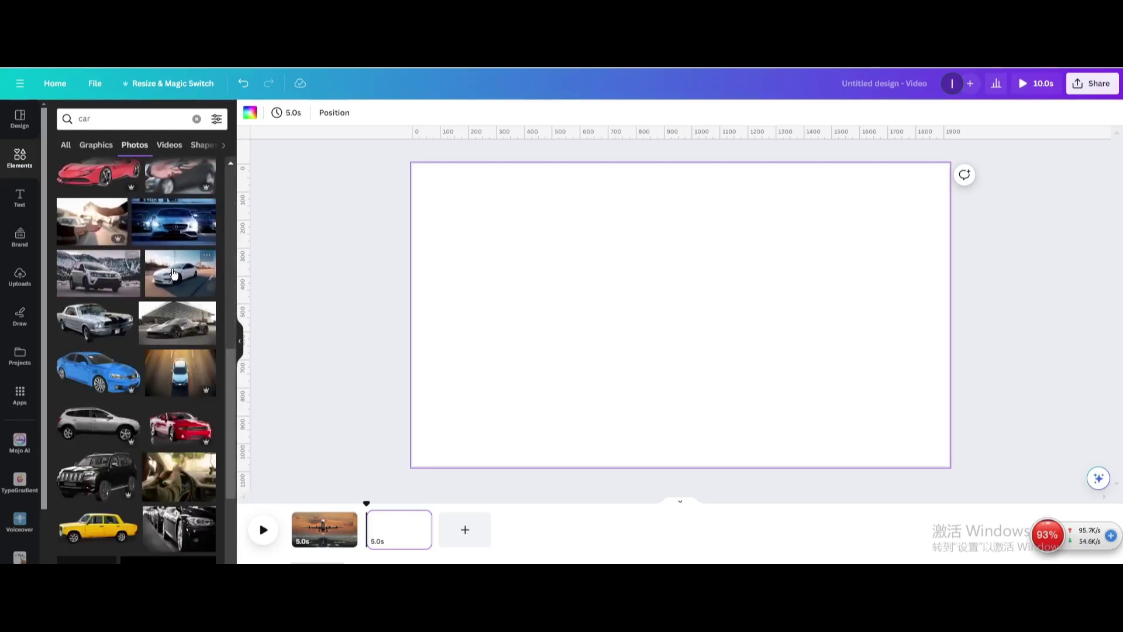
scroll(170, 293, "down", 2)
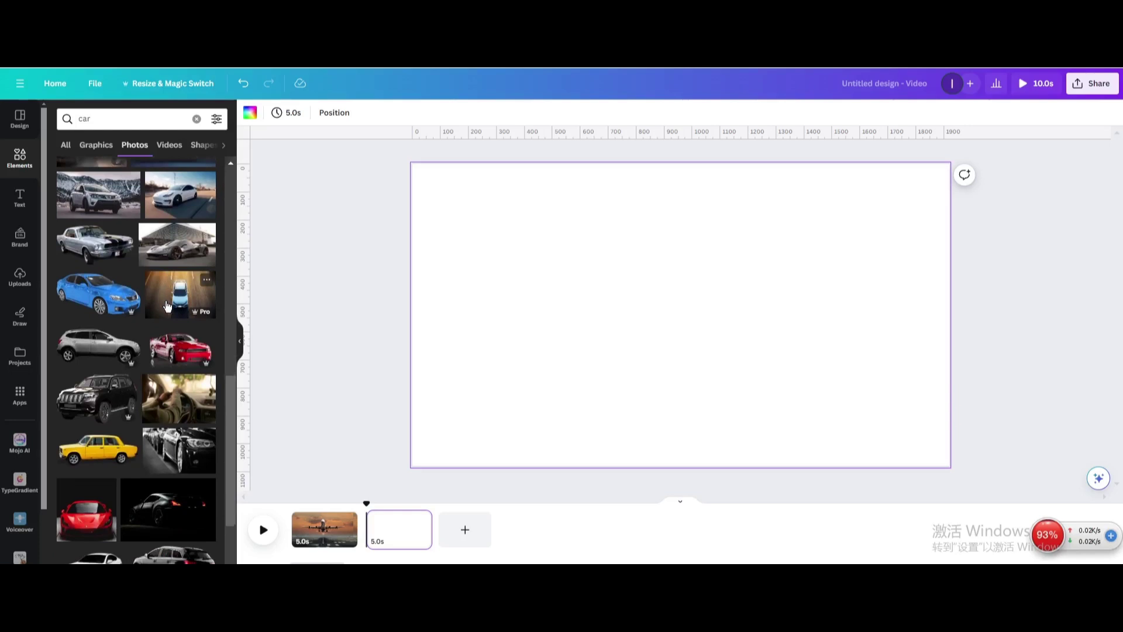
scroll(166, 308, "down", 2)
scroll(166, 308, "down", 2)
scroll(167, 309, "down", 1)
scroll(166, 313, "down", 2)
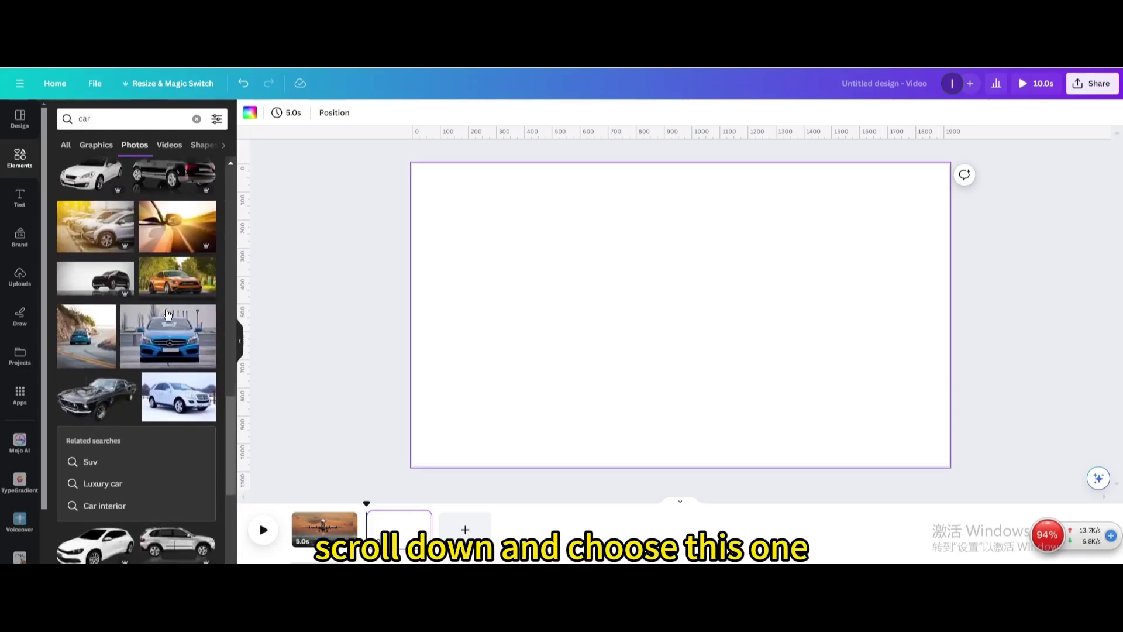
left_click(167, 315)
- Set the blue Mercedes photo as page two's background and Magic Grab the car
right_click(577, 292)
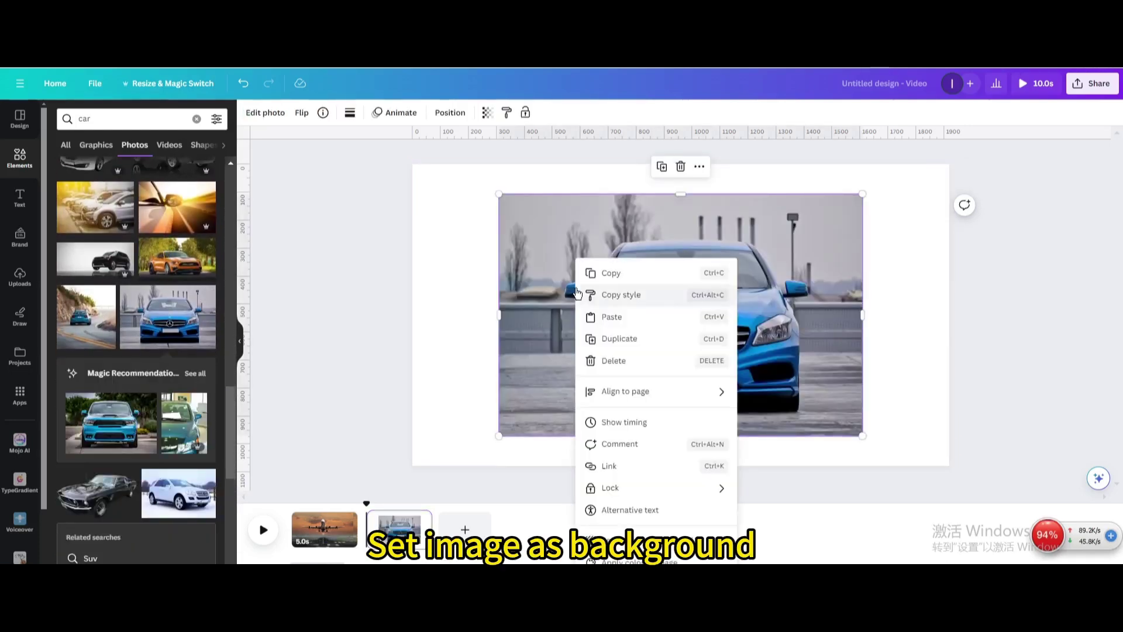
left_click(597, 544)
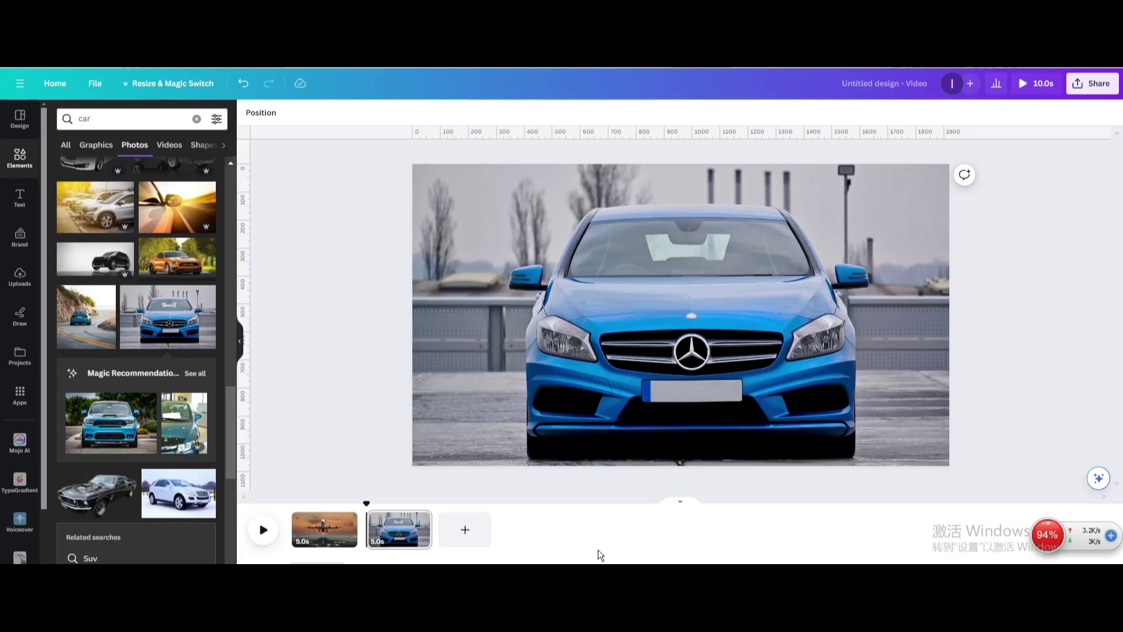
left_click(495, 200)
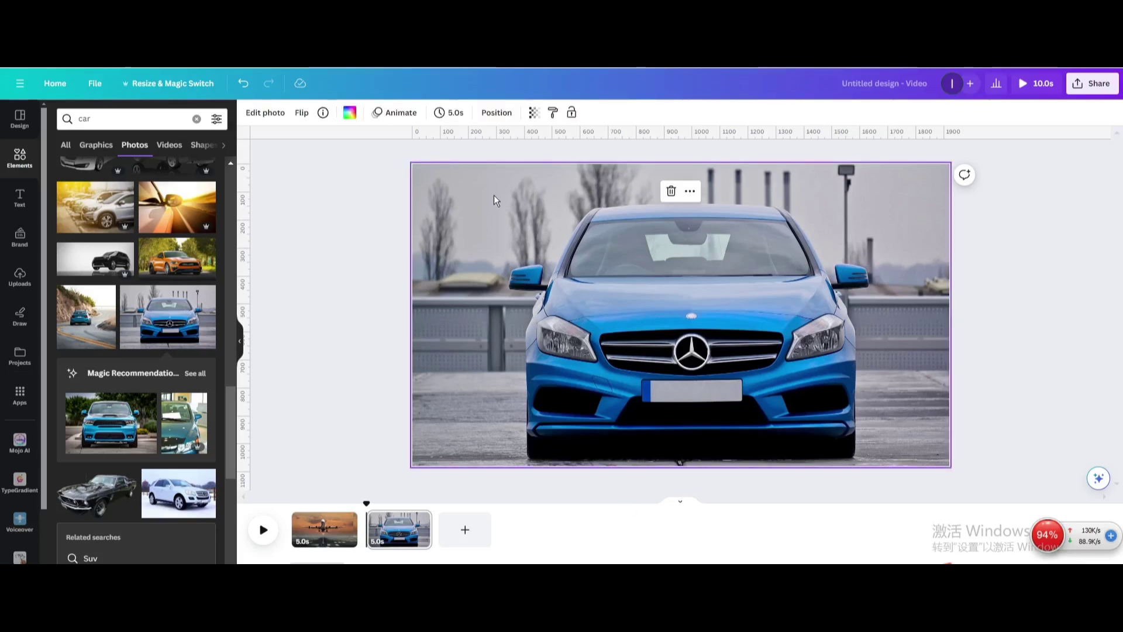
left_click(255, 115)
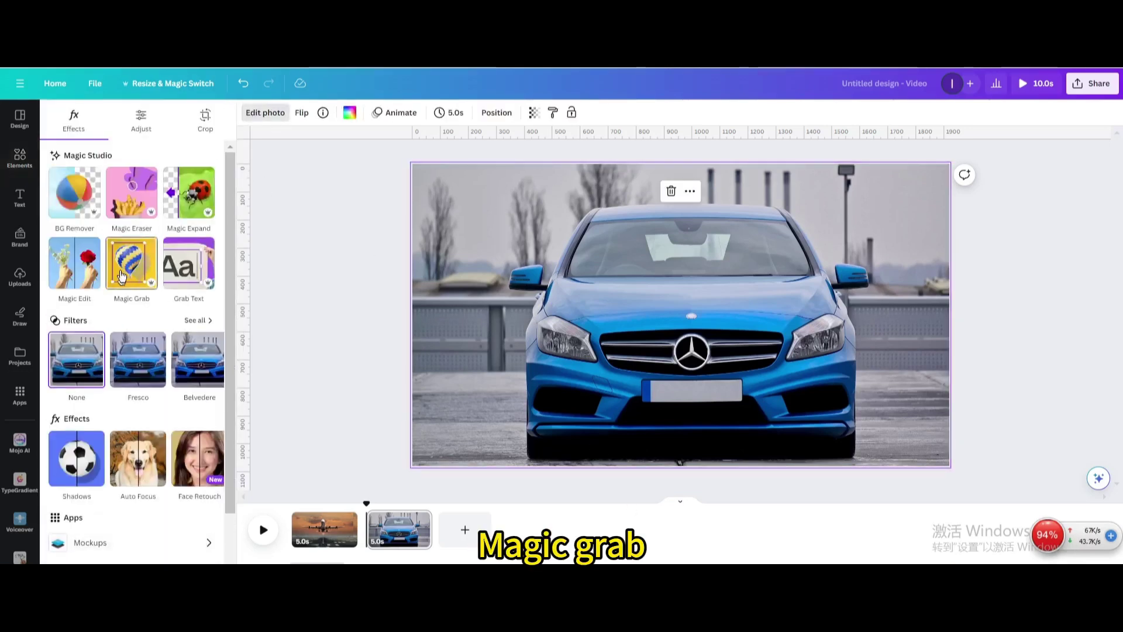
left_click(123, 276)
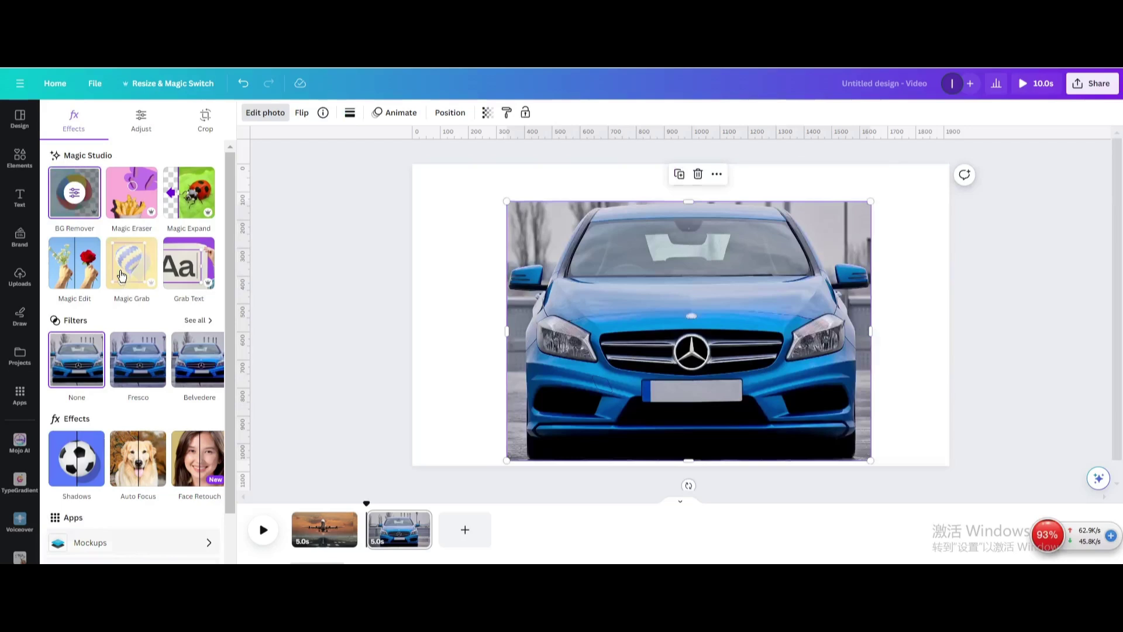
- Apply the Breathe animation to the cut-out car, then select the page background
left_click(399, 112)
left_click(206, 313)
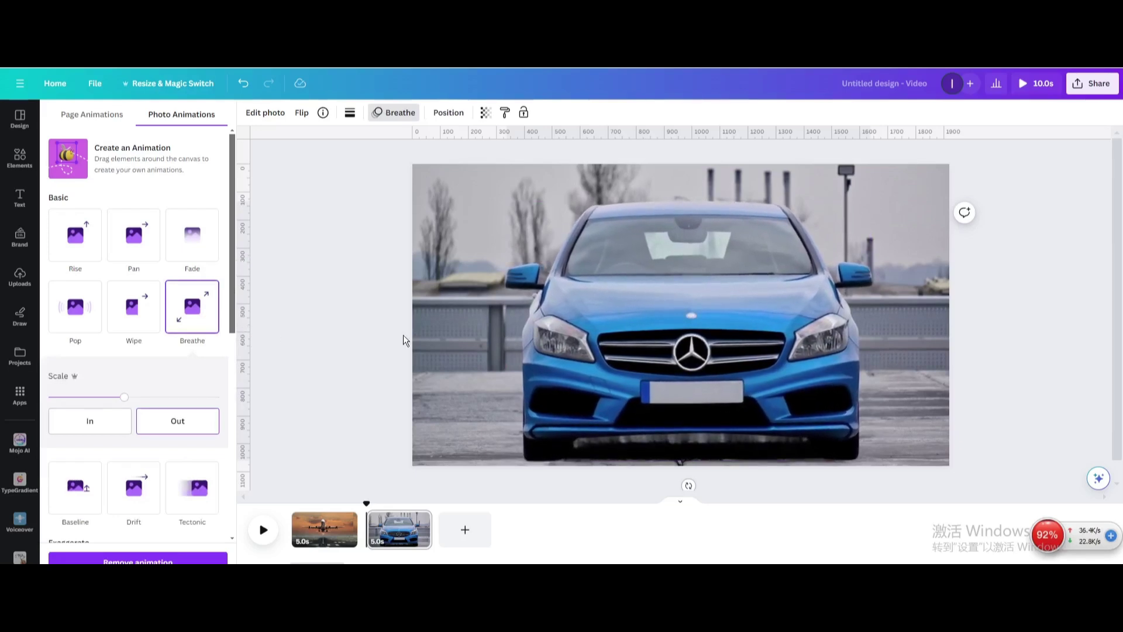
left_click(429, 348)
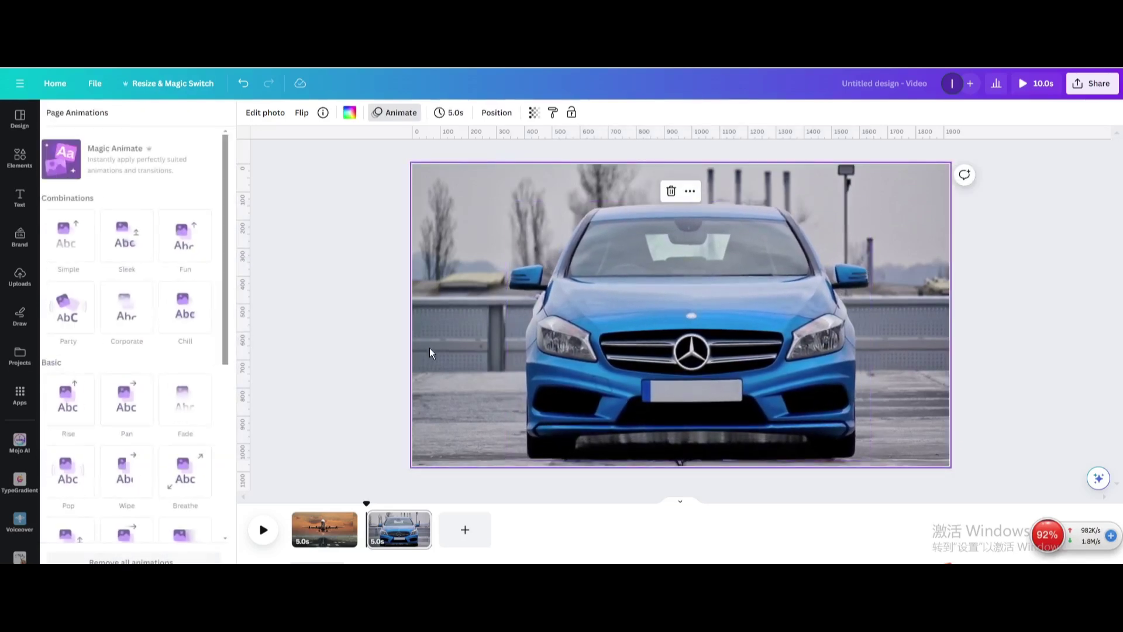
- Download all pages as an MP4 video from the Share menu
left_click(1079, 86)
left_click(931, 366)
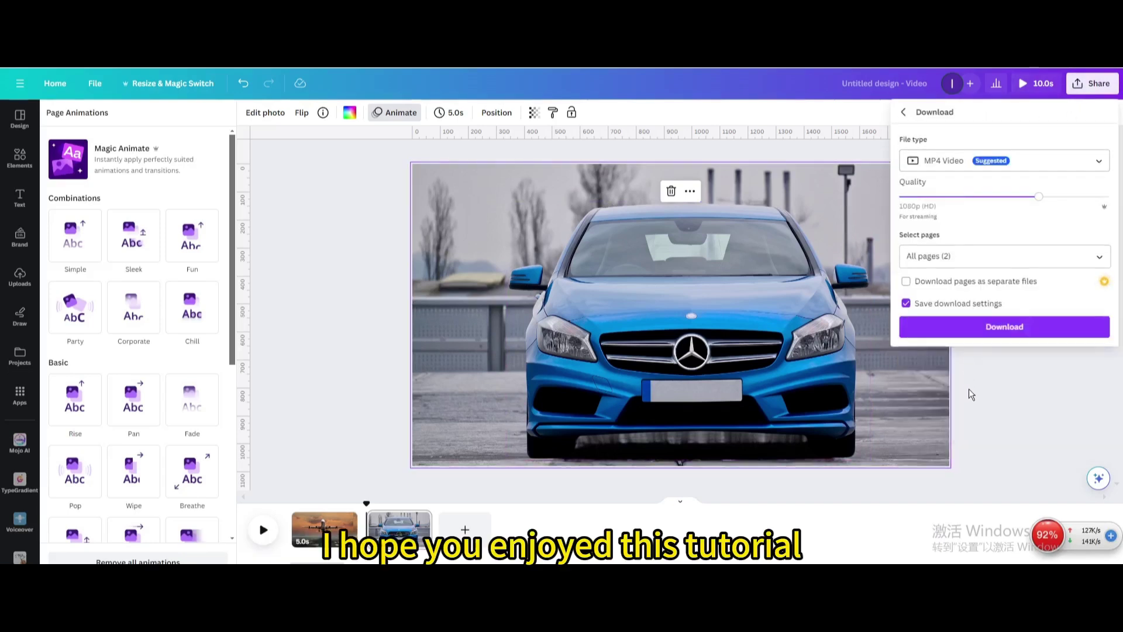
left_click(999, 327)
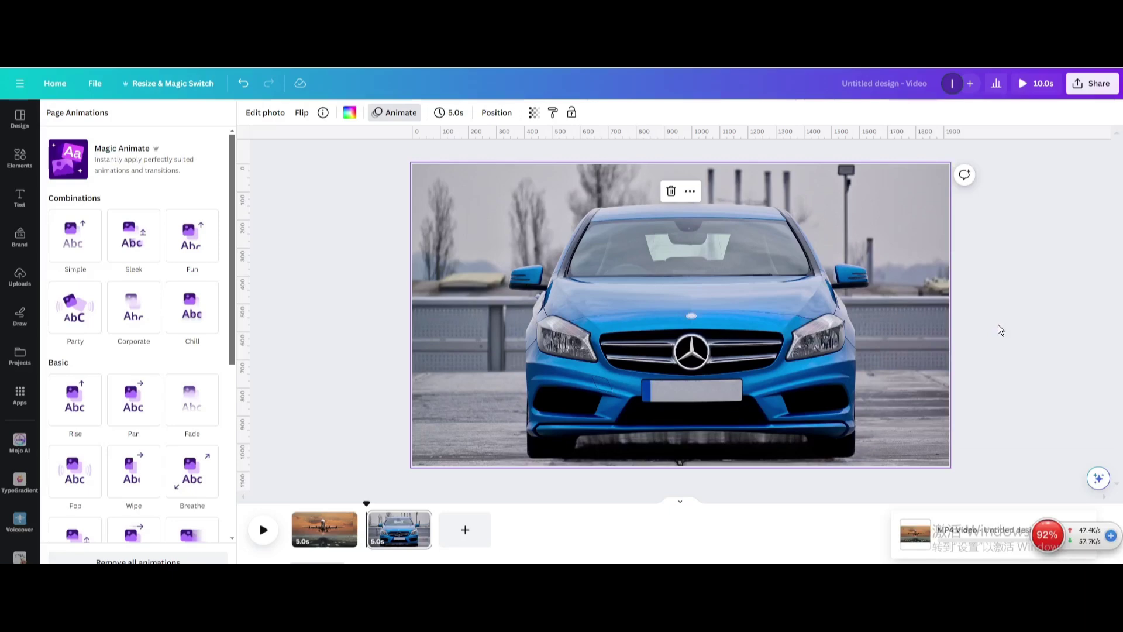